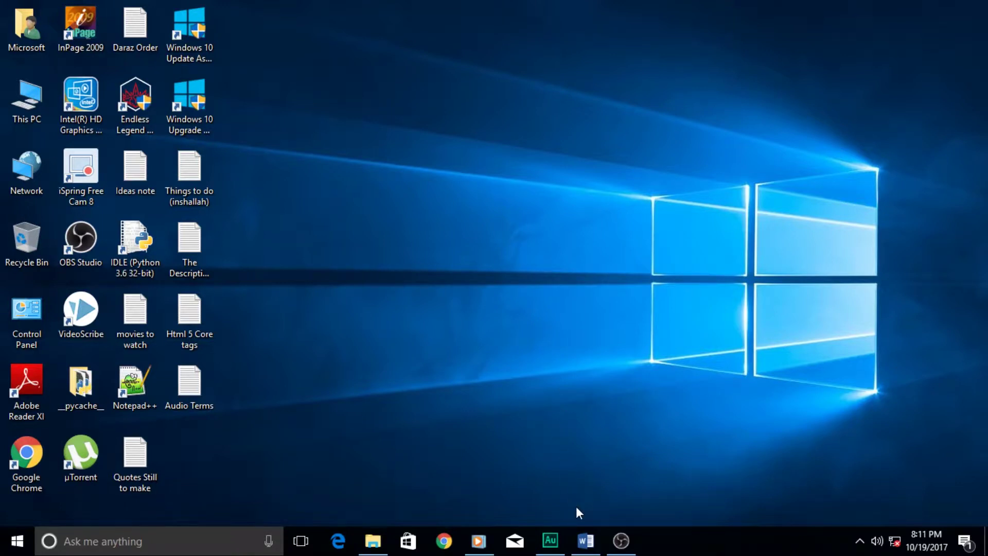
Step: Switch to the open Word document and highlight the "Frequency:" heading, clearing the selection when done
{"action": "left_click", "coordinate": [586, 540]}
{"action": "scroll", "coordinate": [458, 299], "scroll_direction": "up", "scroll_amount": 6}
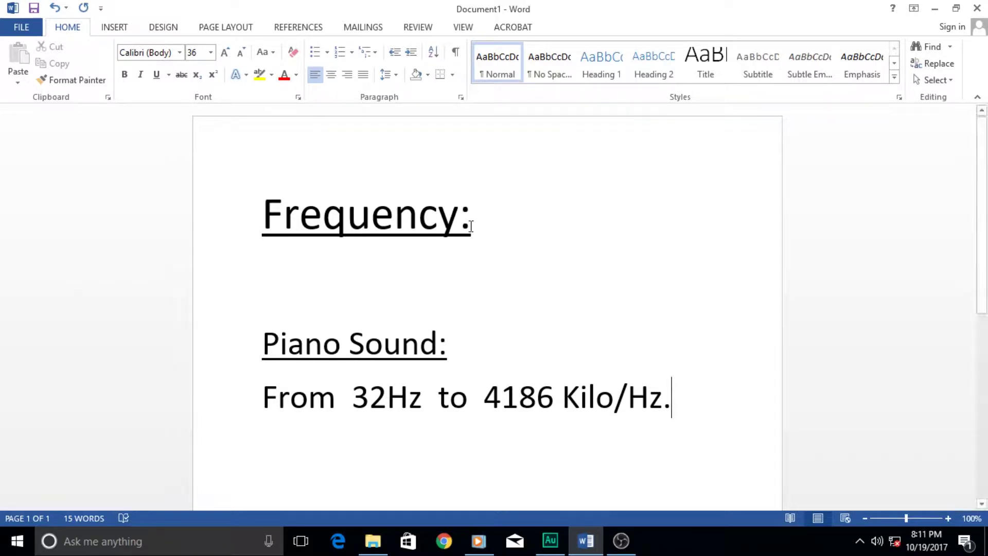
{"action": "triple_click", "coordinate": [368, 225]}
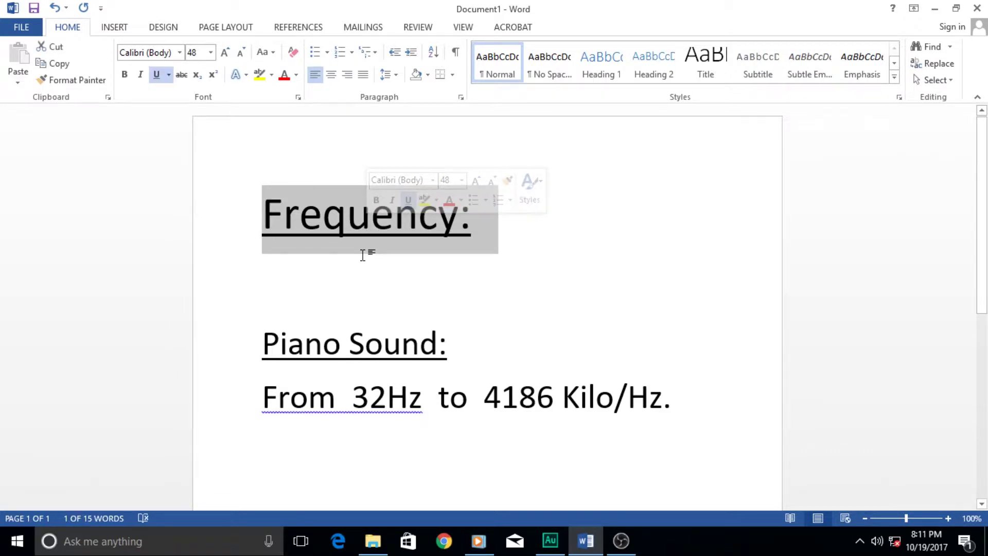
{"action": "left_click", "coordinate": [368, 269]}
{"action": "left_click", "coordinate": [388, 225]}
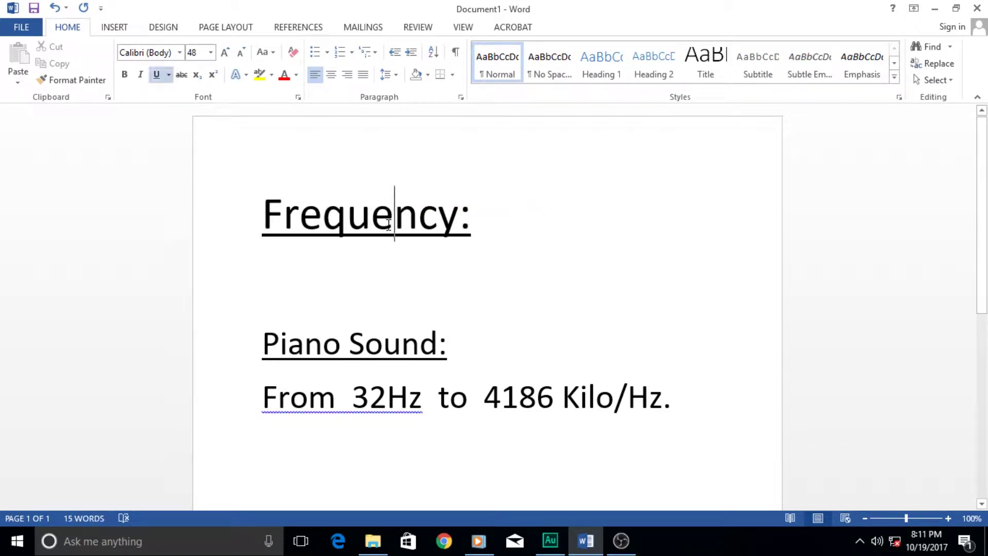
{"action": "triple_click", "coordinate": [389, 225]}
{"action": "left_click", "coordinate": [388, 262]}
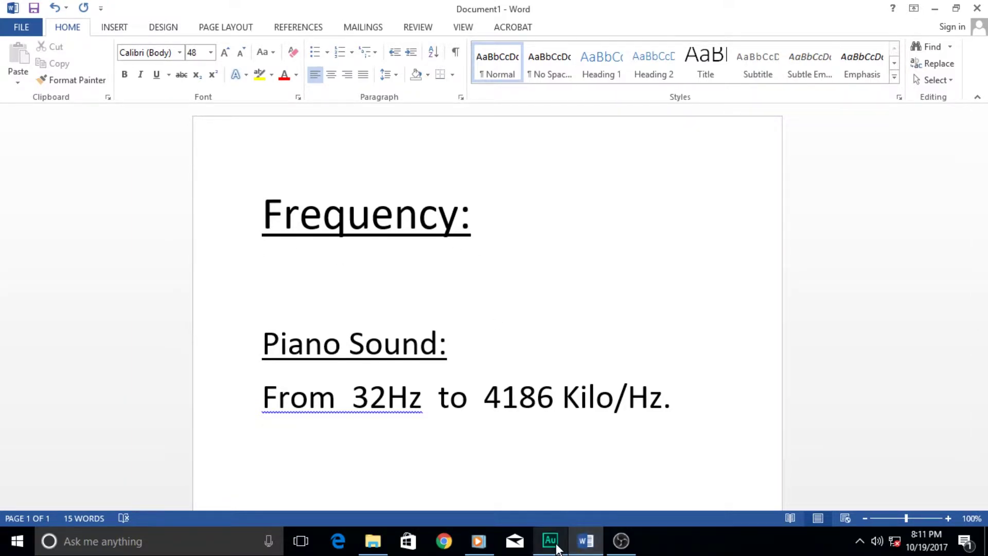
Step: Switch to Adobe Audition and place the playhead at about 0:26.136 in the Sound_Off.mp3 waveform
{"action": "left_click", "coordinate": [556, 546]}
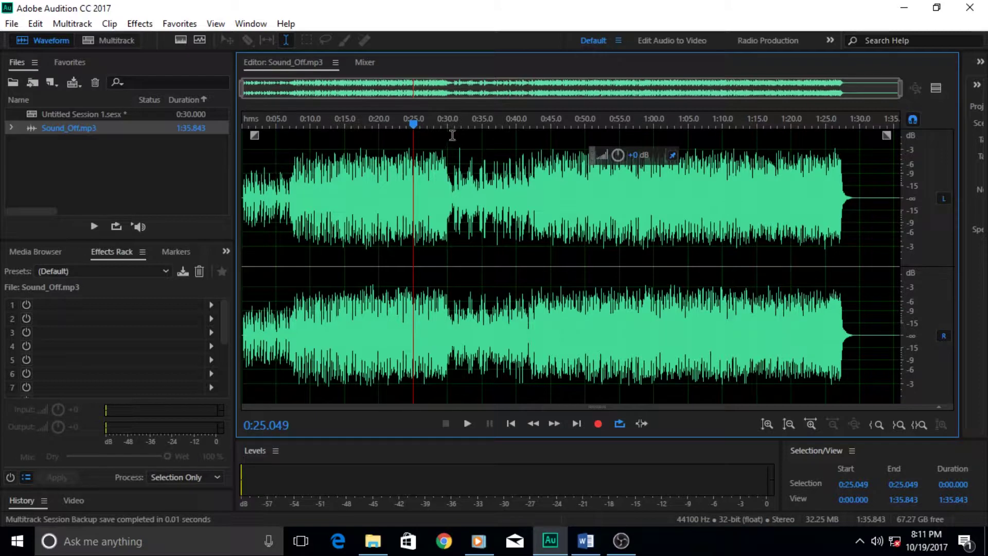
{"action": "scroll", "coordinate": [428, 199], "scroll_direction": "up", "scroll_amount": 3}
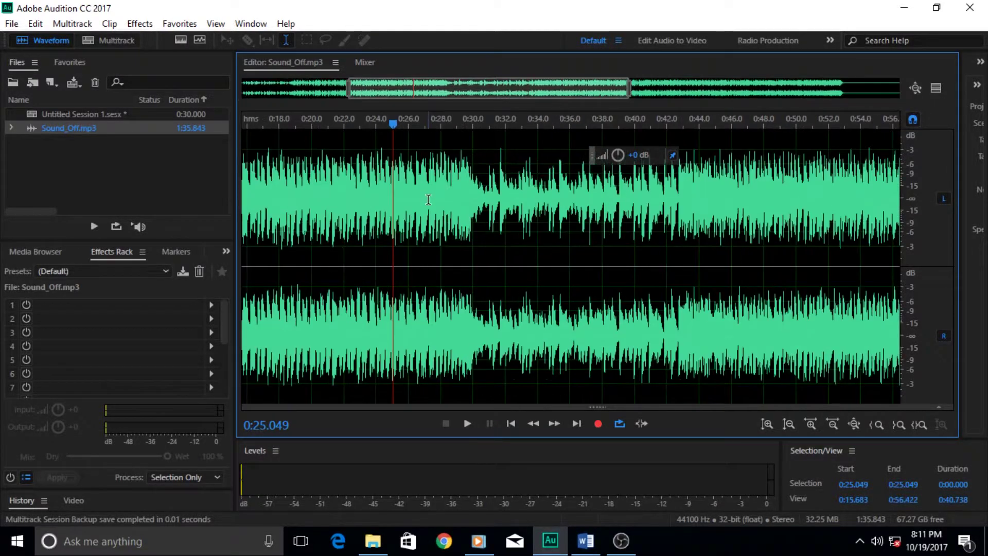
{"action": "scroll", "coordinate": [428, 200], "scroll_direction": "up", "scroll_amount": 4}
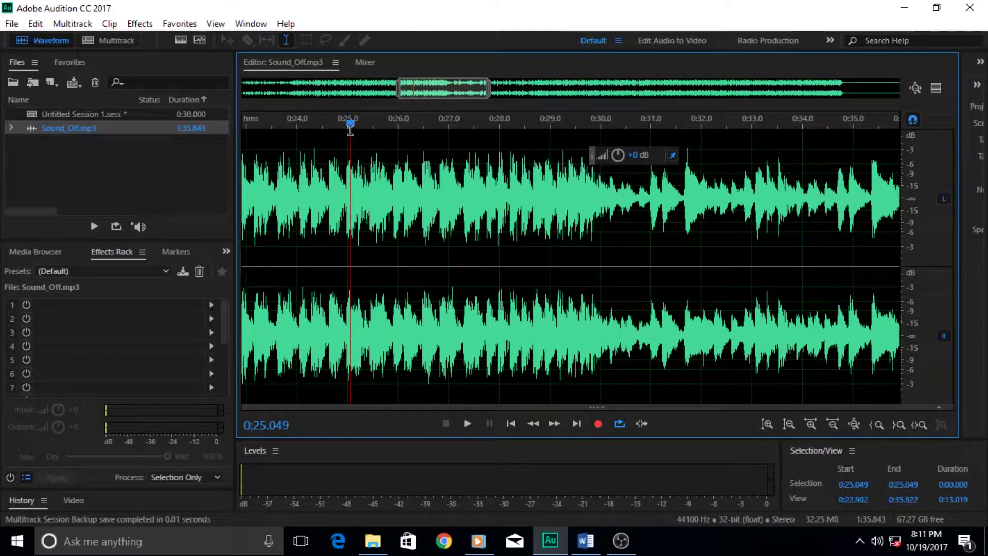
{"action": "left_click_drag", "start_coordinate": [351, 125], "coordinate": [391, 124]}
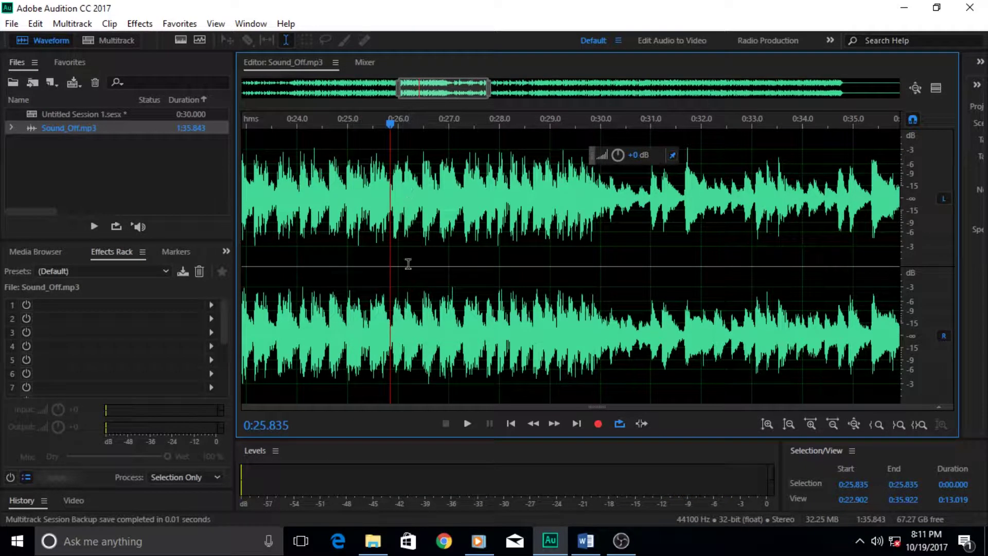
{"action": "scroll", "coordinate": [404, 265], "scroll_direction": "up", "scroll_amount": 8}
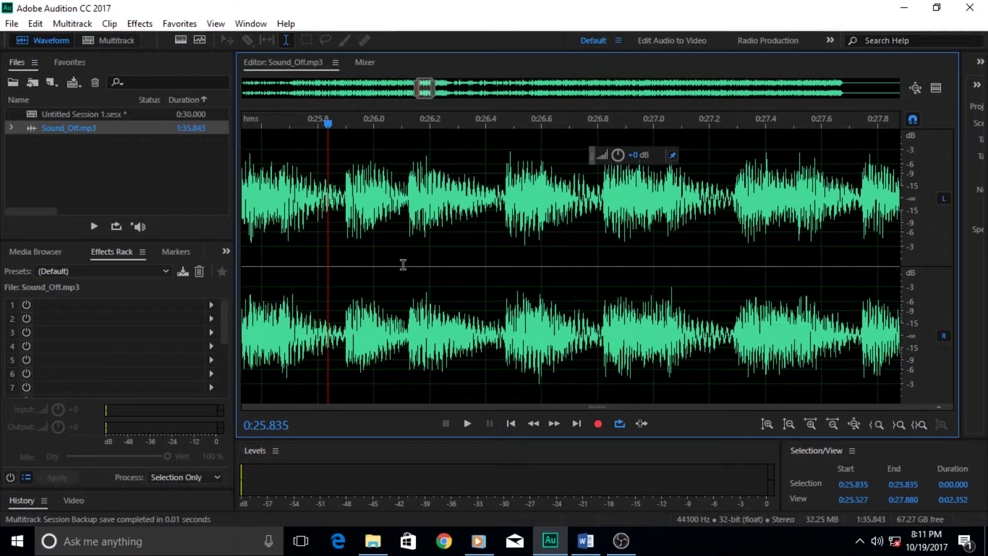
{"action": "left_click", "coordinate": [424, 123]}
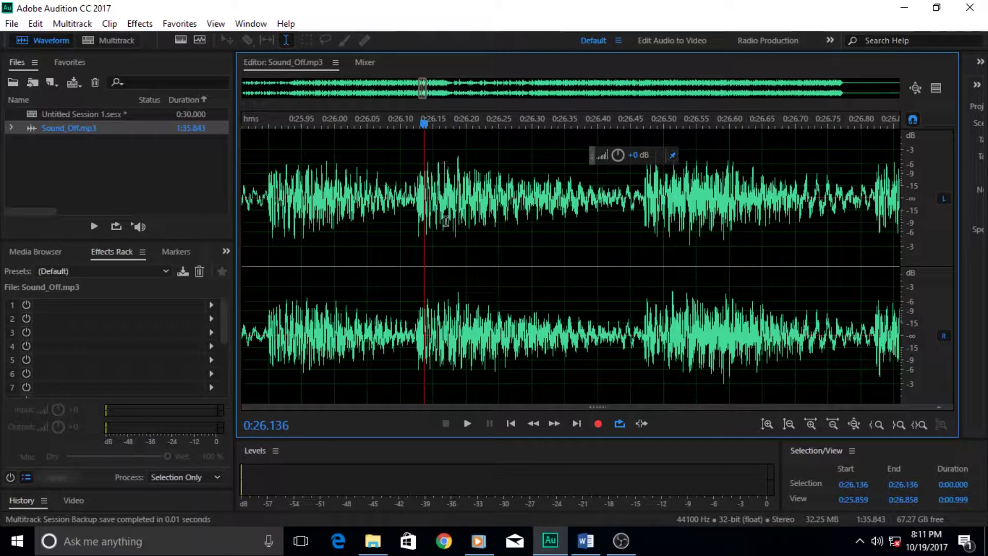
Step: Select the burst in the waveform from about 0:26.123 to 0:26.245
{"action": "scroll", "coordinate": [428, 217], "scroll_direction": "up", "scroll_amount": 2}
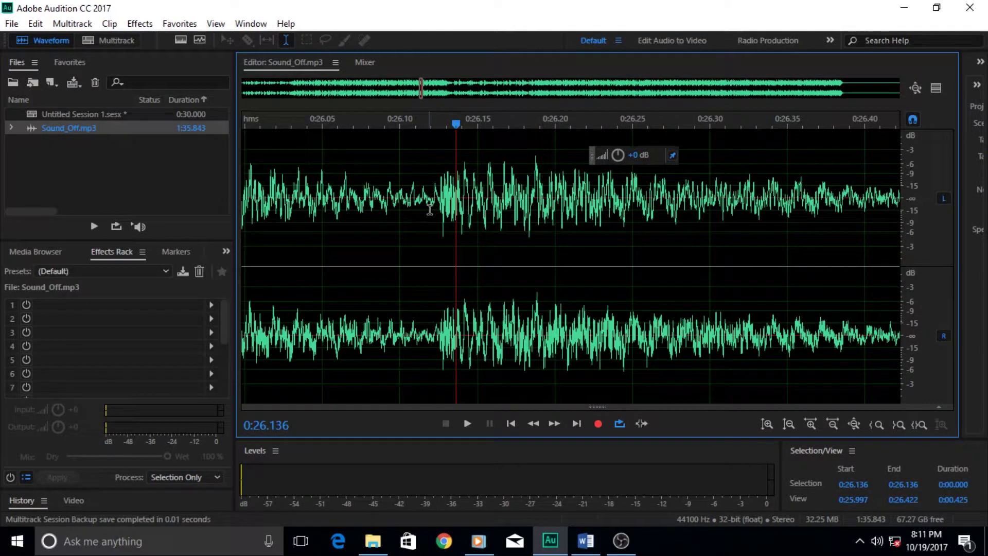
{"action": "scroll", "coordinate": [430, 210], "scroll_direction": "up", "scroll_amount": 1}
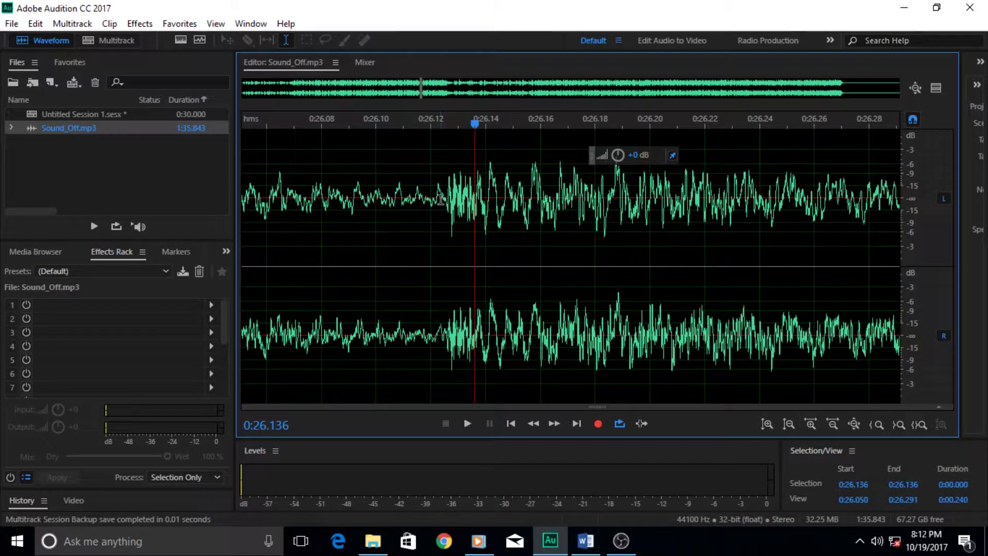
{"action": "left_click", "coordinate": [441, 193]}
{"action": "left_click_drag", "start_coordinate": [441, 193], "coordinate": [775, 181]}
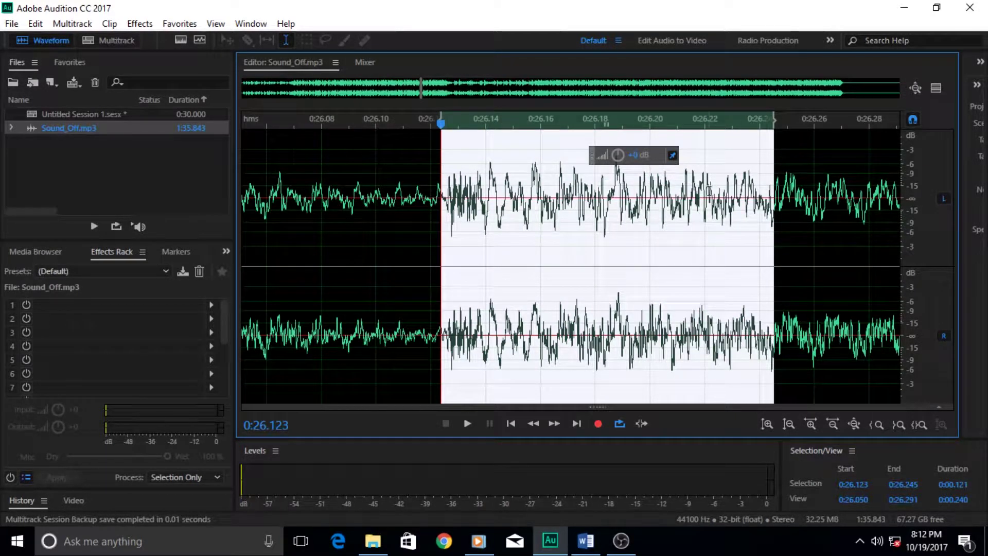
Step: Select a few individual wave cycles at close range, from about 0:26.138 to 0:26.156
{"action": "scroll", "coordinate": [555, 215], "scroll_direction": "up", "scroll_amount": 1}
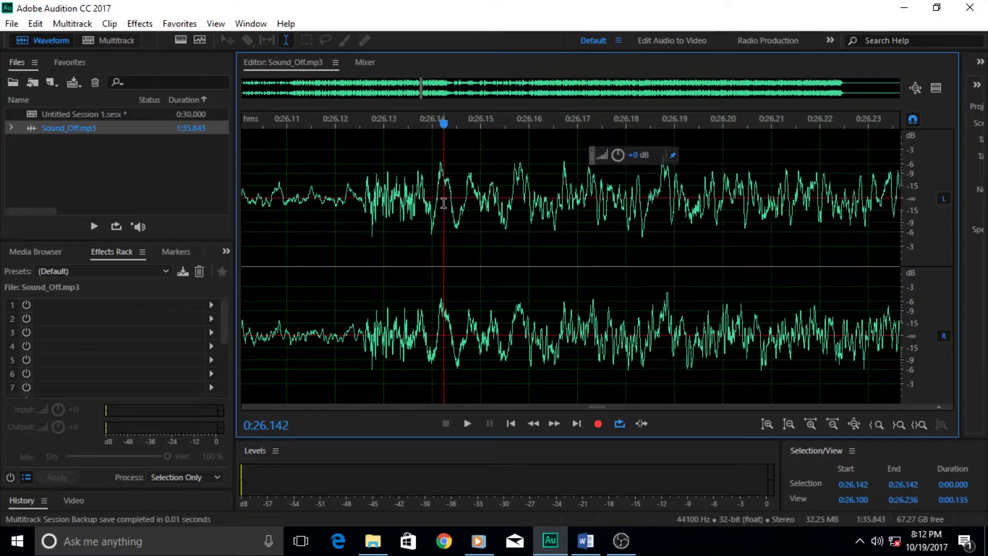
{"action": "left_click", "coordinate": [443, 204]}
{"action": "scroll", "coordinate": [441, 204], "scroll_direction": "up", "scroll_amount": 2}
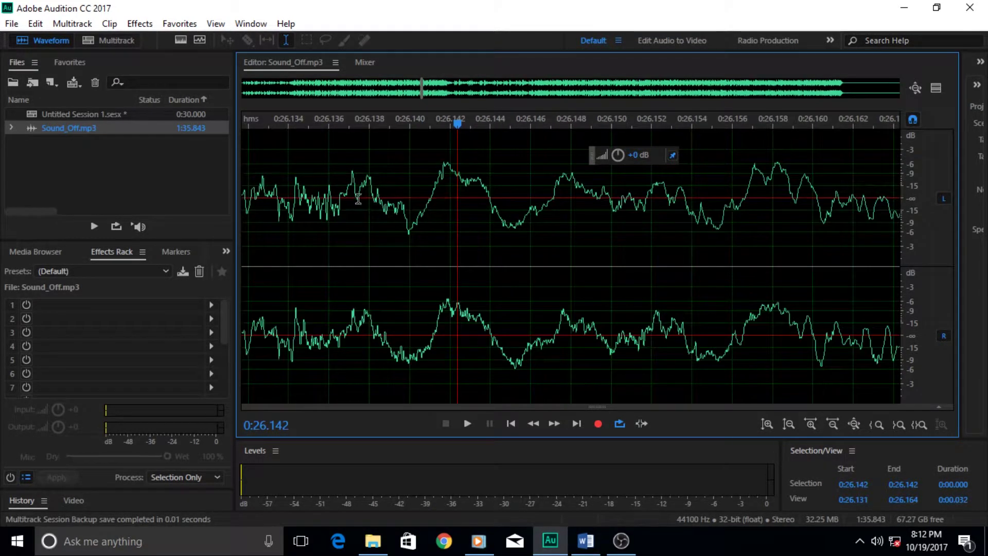
{"action": "left_click_drag", "start_coordinate": [369, 196], "coordinate": [732, 193]}
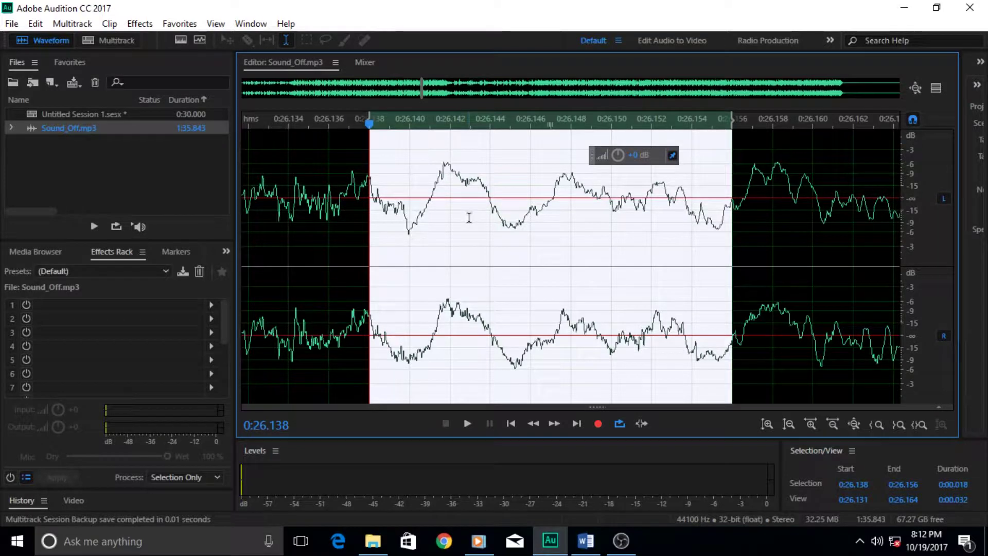
Step: Select one whole beat of the waveform, from about 0:26.100 to 0:26.470
{"action": "scroll", "coordinate": [467, 219], "scroll_direction": "down", "scroll_amount": 1}
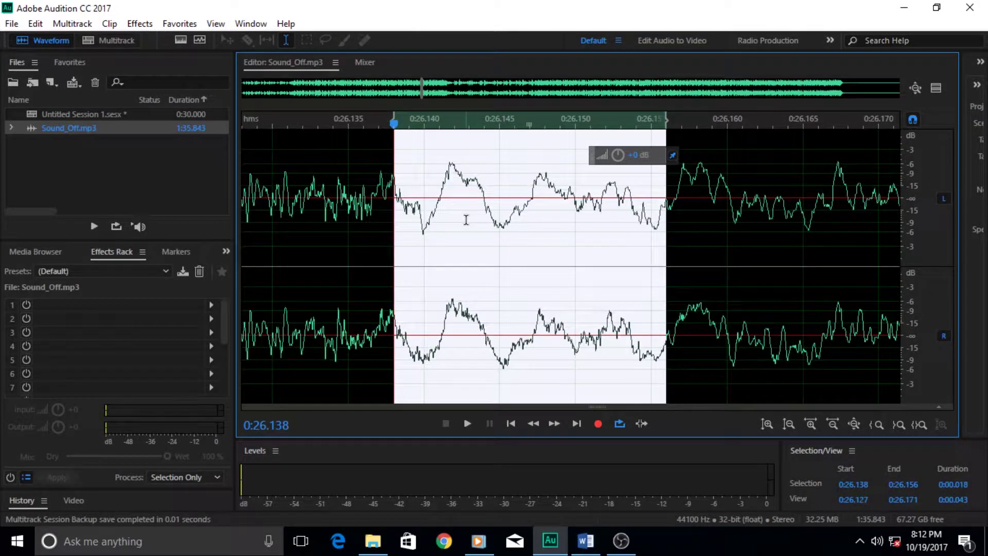
{"action": "scroll", "coordinate": [465, 220], "scroll_direction": "down", "scroll_amount": 2}
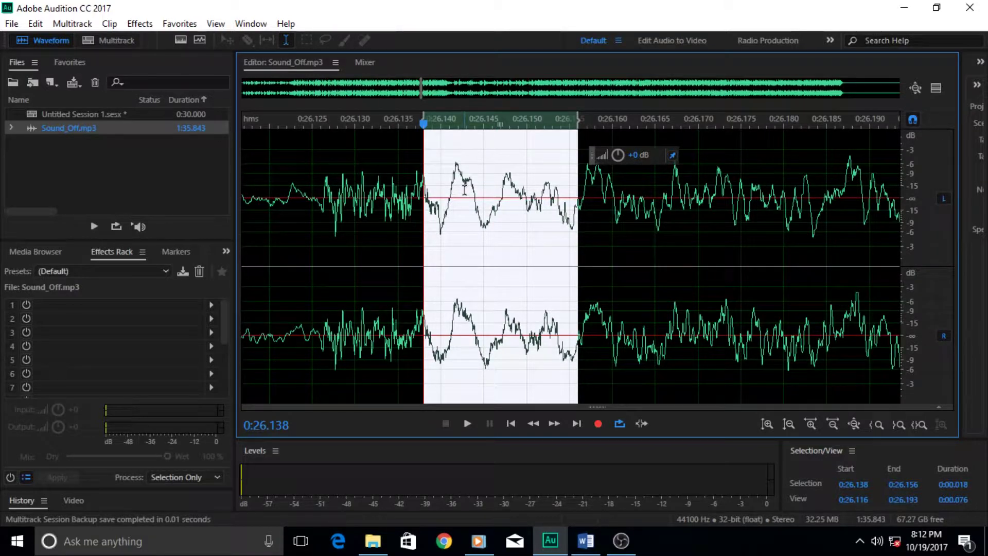
{"action": "scroll", "coordinate": [435, 196], "scroll_direction": "down", "scroll_amount": 6}
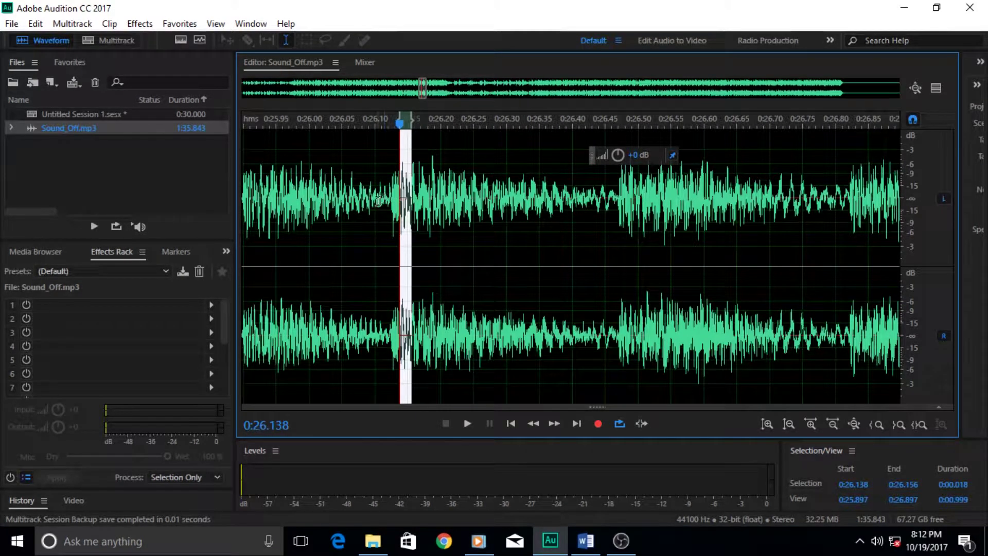
{"action": "left_click_drag", "start_coordinate": [375, 198], "coordinate": [617, 200]}
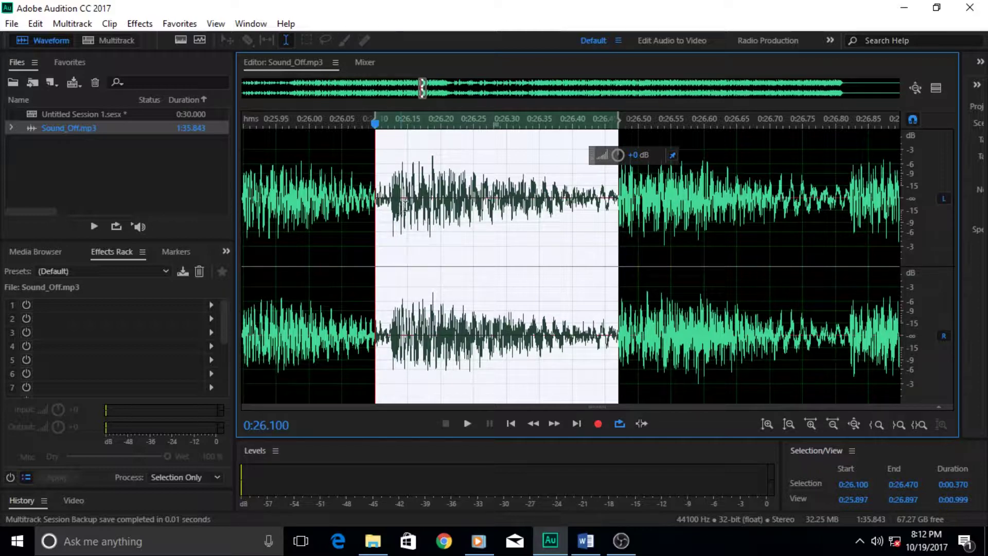
Step: Select a short stretch of wave cycles from about 0:26.210 to 0:26.235
{"action": "scroll", "coordinate": [400, 206], "scroll_direction": "up", "scroll_amount": 5}
{"action": "scroll", "coordinate": [399, 205], "scroll_direction": "up", "scroll_amount": 2}
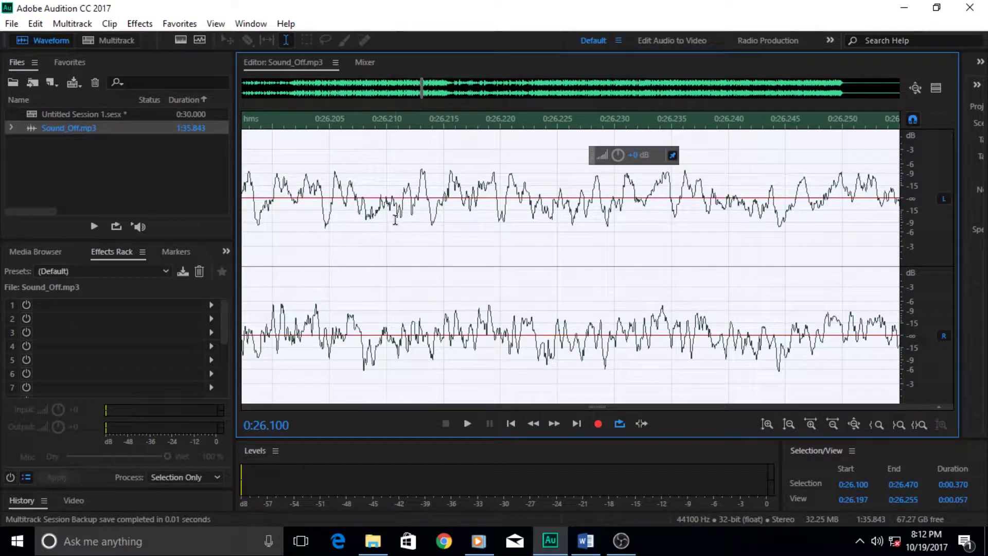
{"action": "left_click_drag", "start_coordinate": [387, 199], "coordinate": [671, 193]}
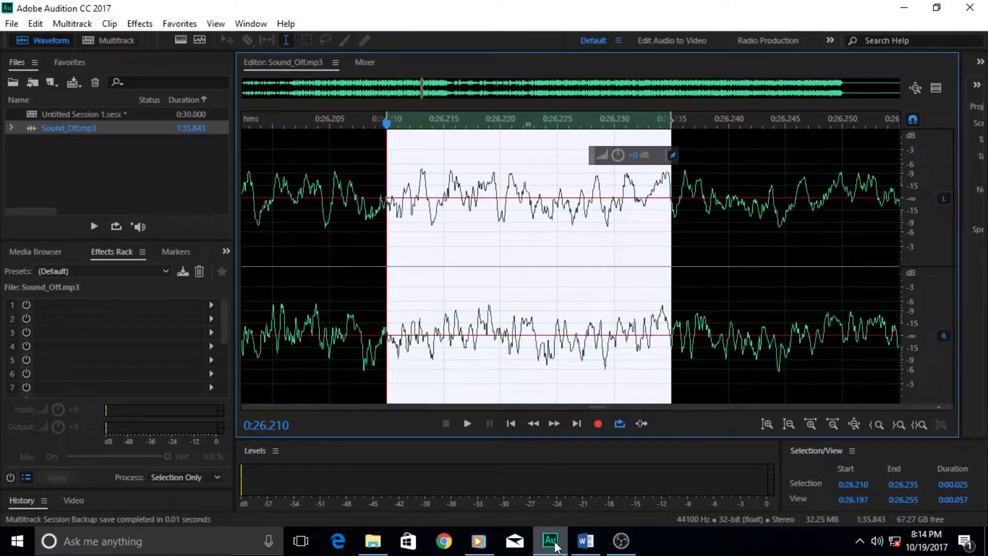
Step: Switch to Word, highlight "Hz" and "32" in the piano range's lower limit, and return to the Audition waveform
{"action": "left_click", "coordinate": [578, 545]}
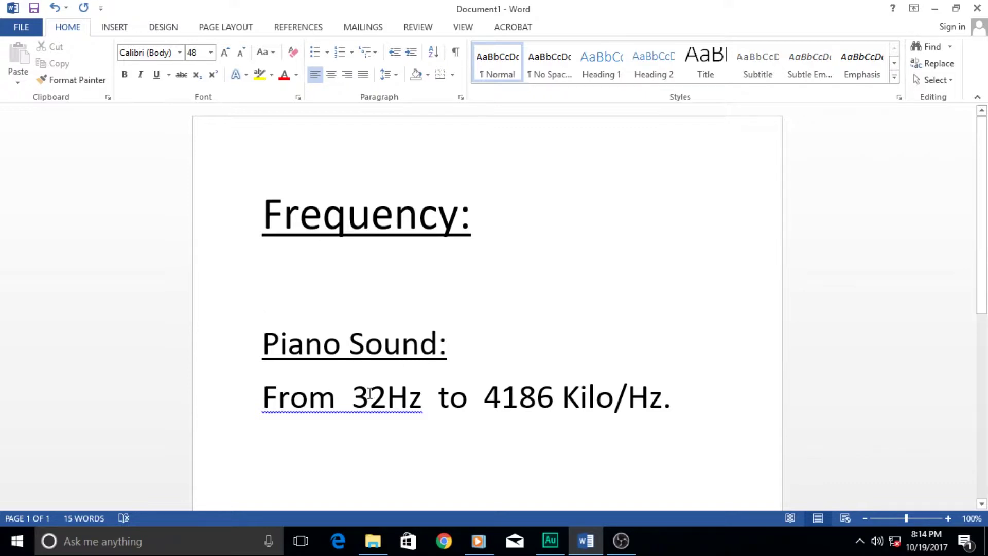
{"action": "left_click_drag", "start_coordinate": [387, 398], "coordinate": [427, 398]}
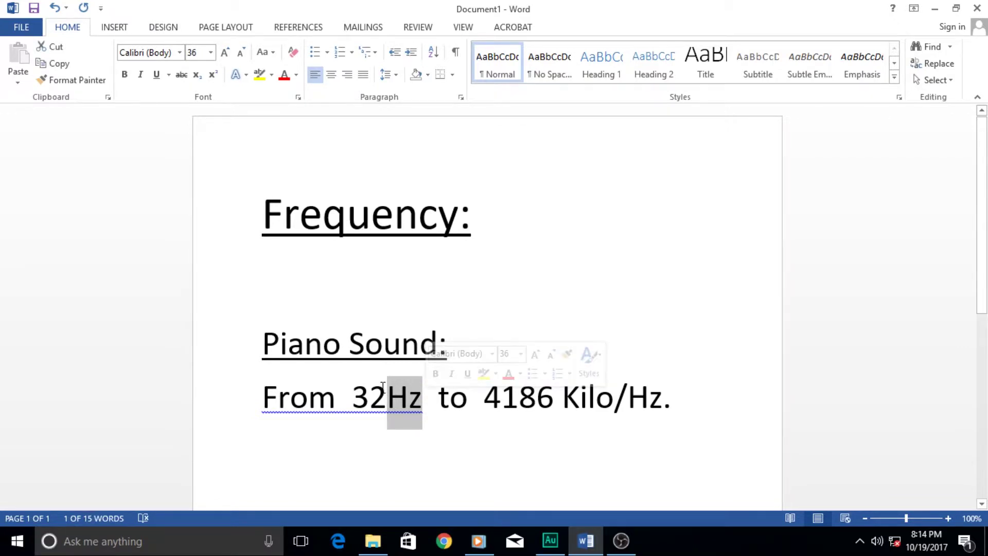
{"action": "left_click", "coordinate": [380, 395]}
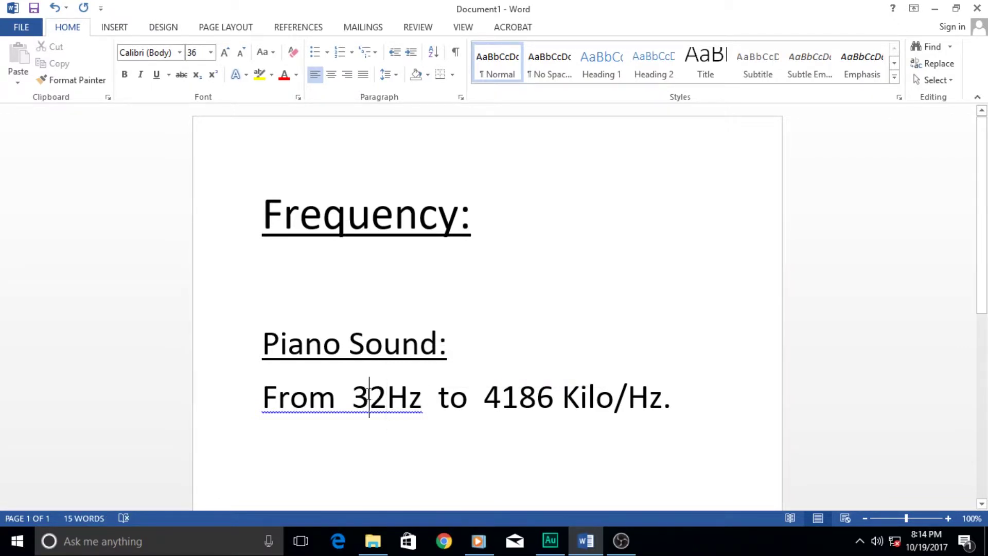
{"action": "left_click_drag", "start_coordinate": [352, 397], "coordinate": [387, 398]}
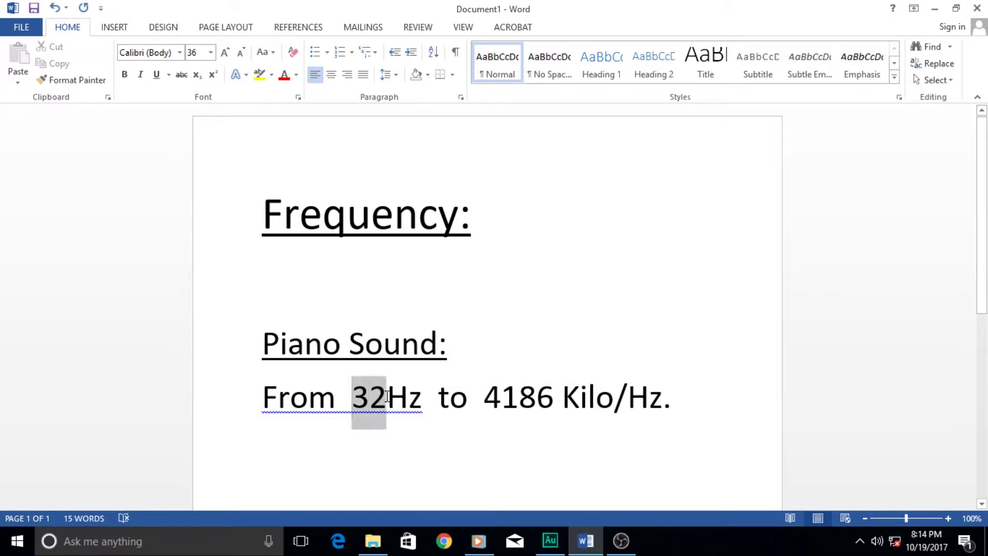
{"action": "left_click", "coordinate": [550, 541]}
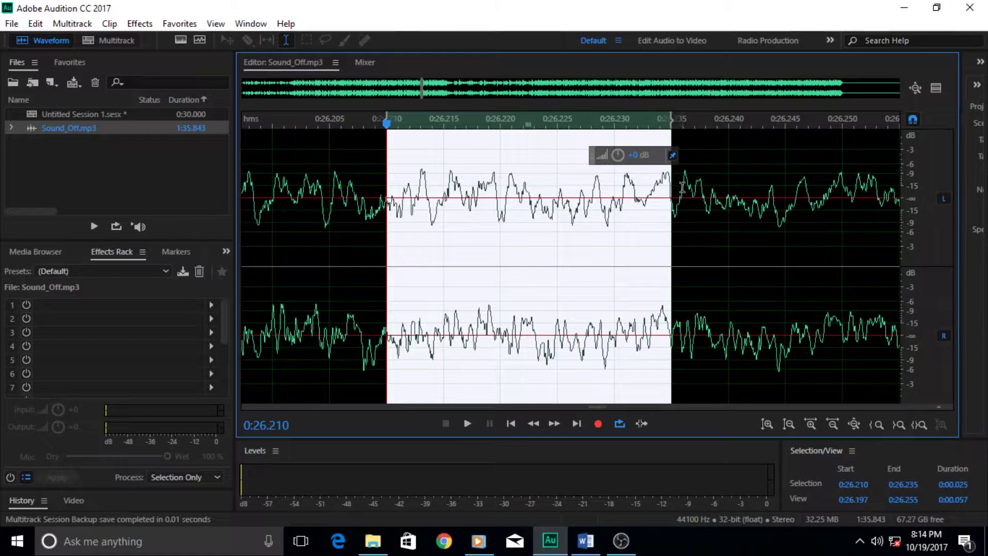
Step: Switch to Word and delete "Kilo/" from the upper limit of the piano frequency range
{"action": "left_click", "coordinate": [586, 540]}
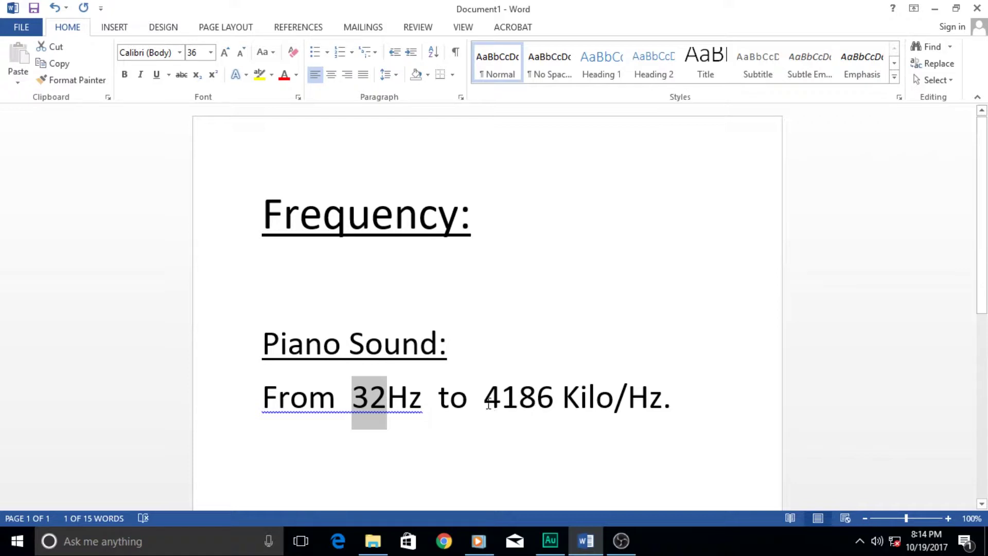
{"action": "left_click_drag", "start_coordinate": [622, 397], "coordinate": [562, 399]}
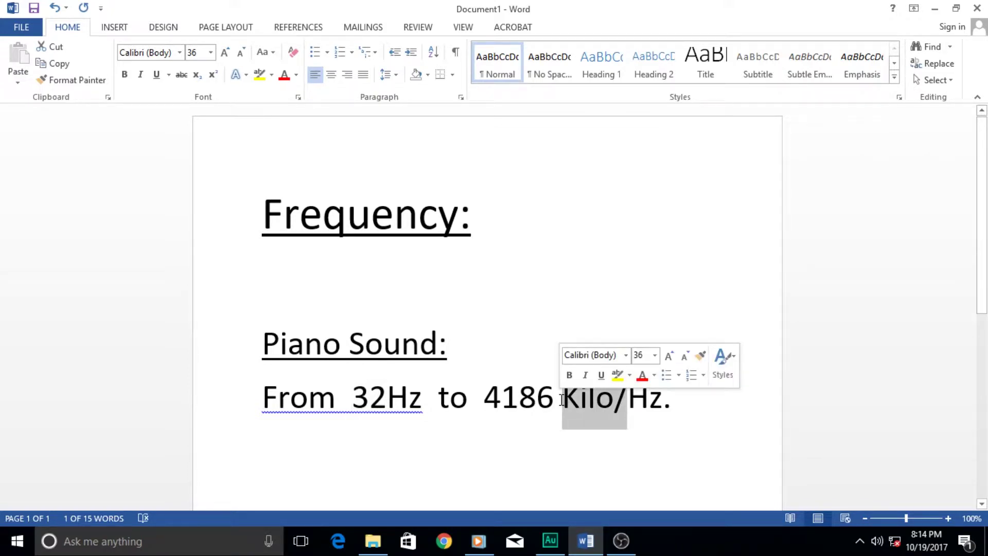
{"action": "key", "text": "Delete"}
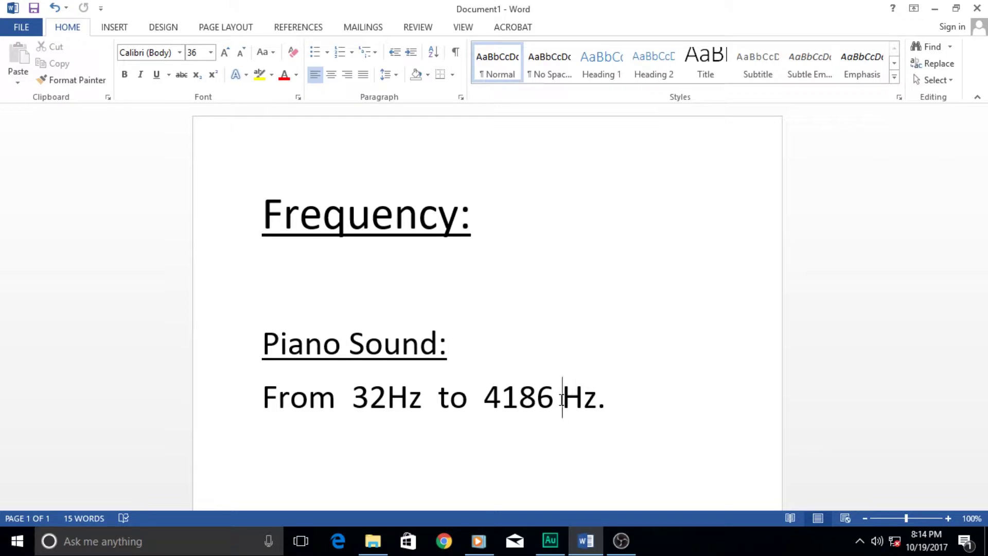
Step: Rewrite the upper limit of the piano frequency range as 4.186, directly before "Hz"
{"action": "key", "text": "BackSpace"}
{"action": "key", "text": "BackSpace"}
{"action": "key", "text": "BackSpace"}
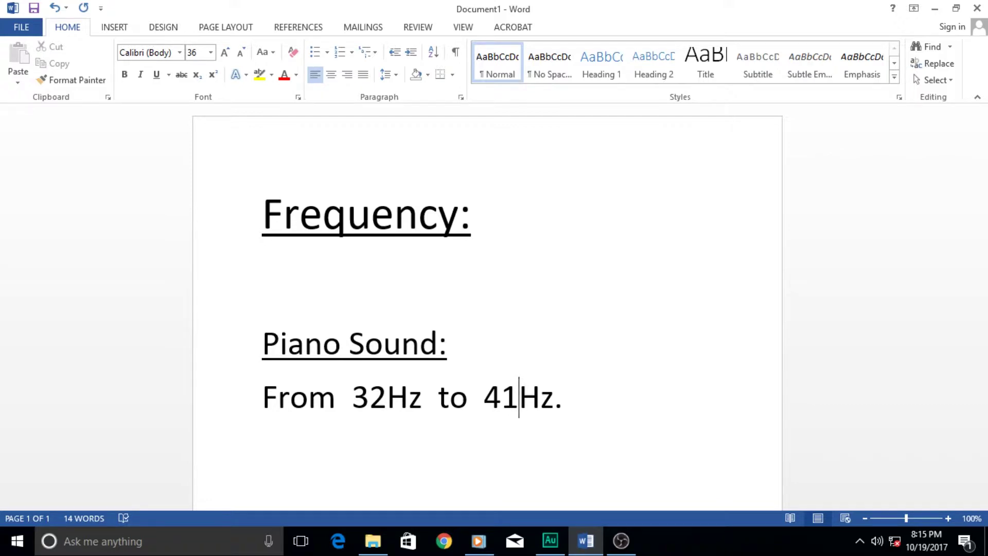
{"action": "type", "text": "8"}
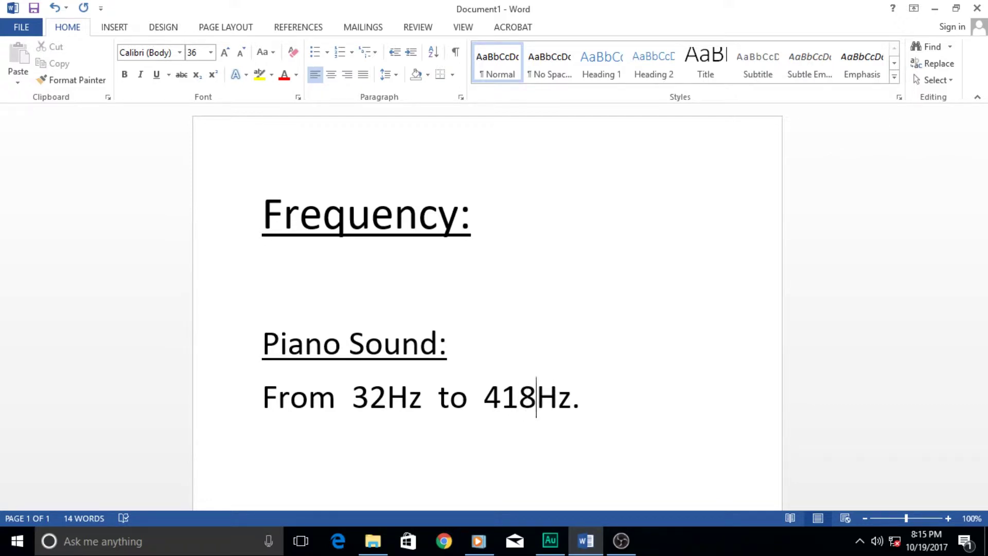
{"action": "key", "text": "BackSpace"}
{"action": "key", "text": "BackSpace"}
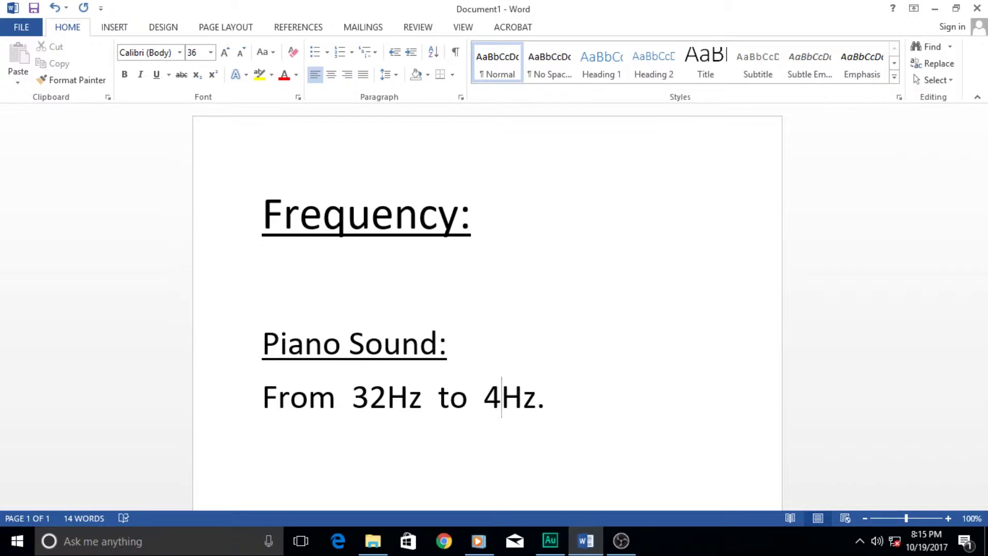
{"action": "type", "text": "."}
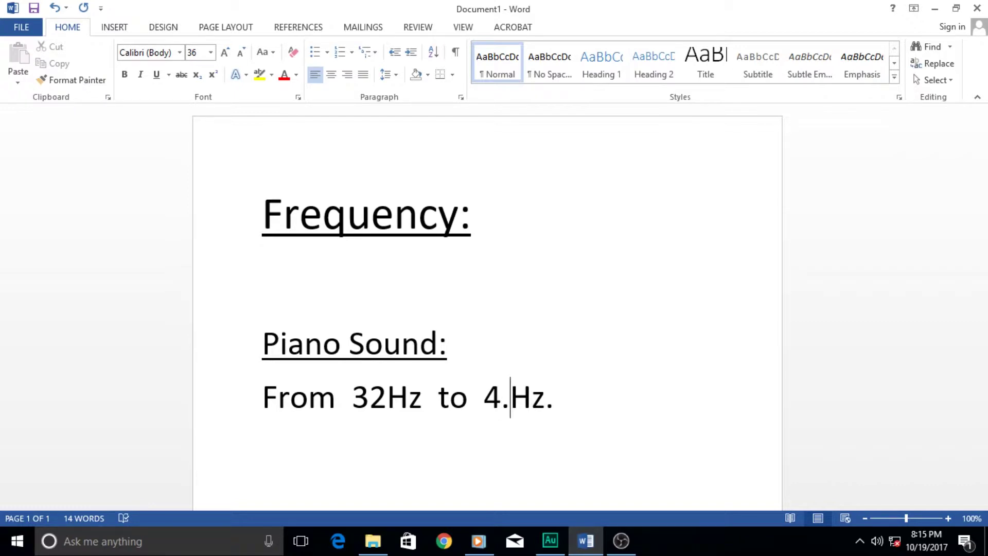
{"action": "type", "text": "186"}
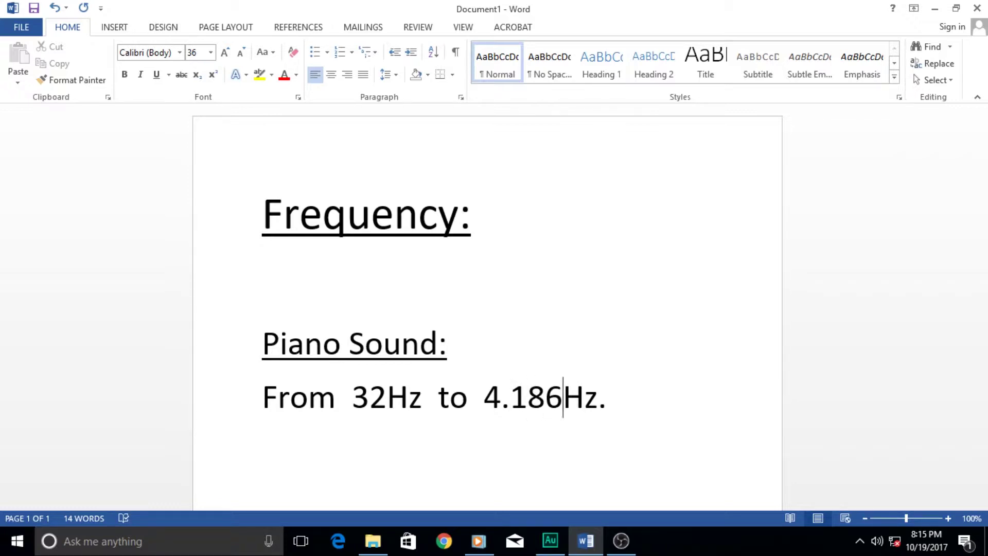
Step: Insert "Kilo/" after 4.186 so the piano range's upper limit reads 4.186 Kilo/Hz
{"action": "type", "text": " Kilo"}
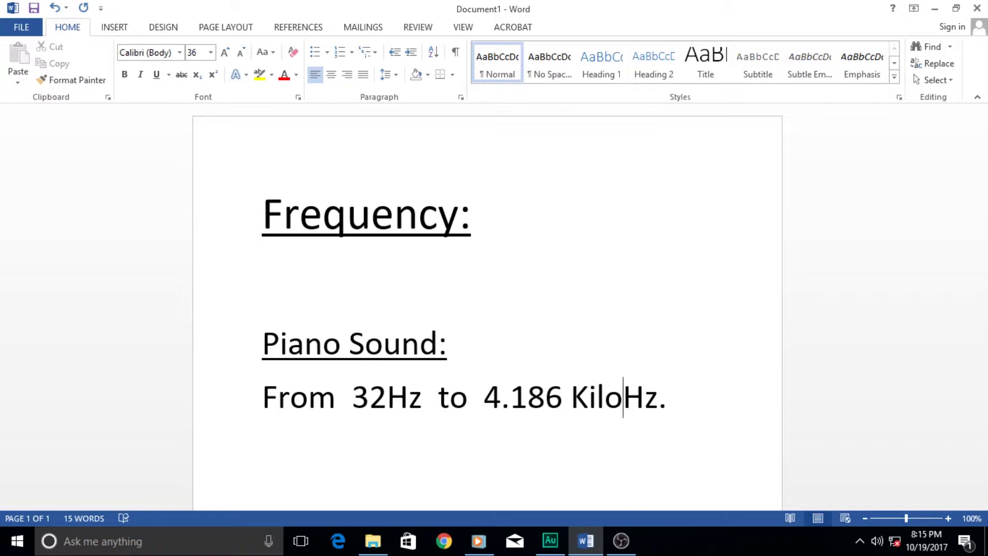
{"action": "type", "text": "/"}
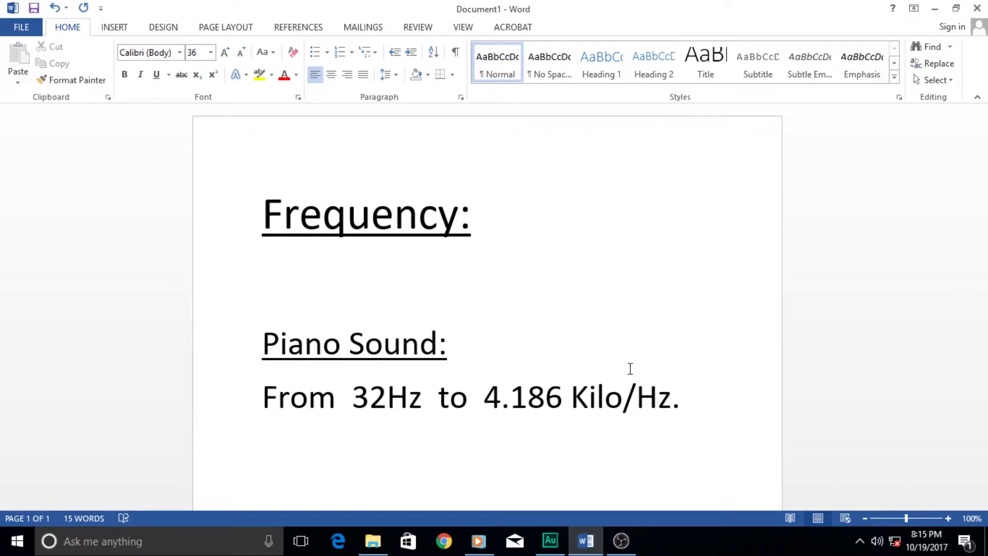
{"action": "left_click_drag", "start_coordinate": [624, 394], "coordinate": [578, 414]}
{"action": "left_click", "coordinate": [577, 415]}
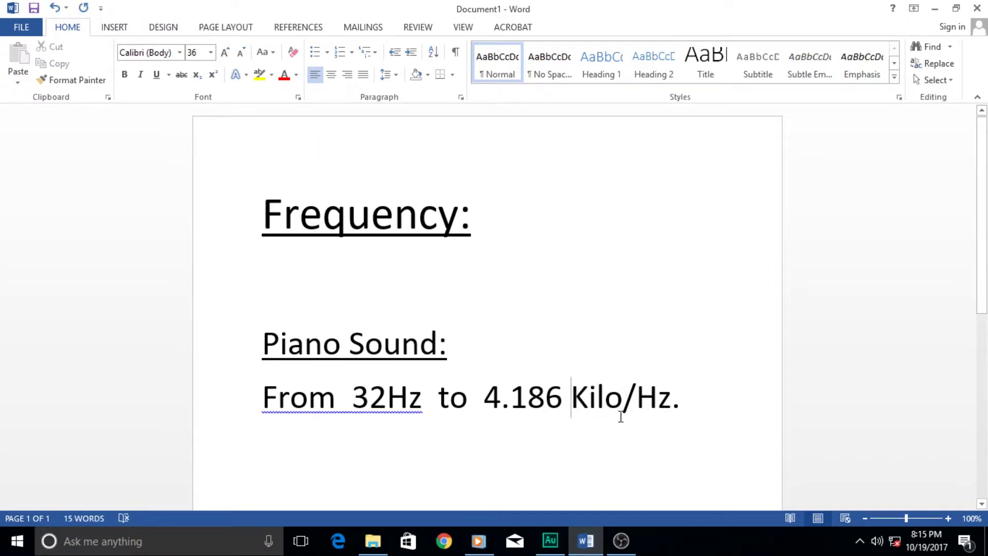
Step: Highlight the 20Hz lower limit and 20000Hz upper limit under "Human hearing ability", and return to the Audition waveform
{"action": "scroll", "coordinate": [621, 416], "scroll_direction": "down", "scroll_amount": 1}
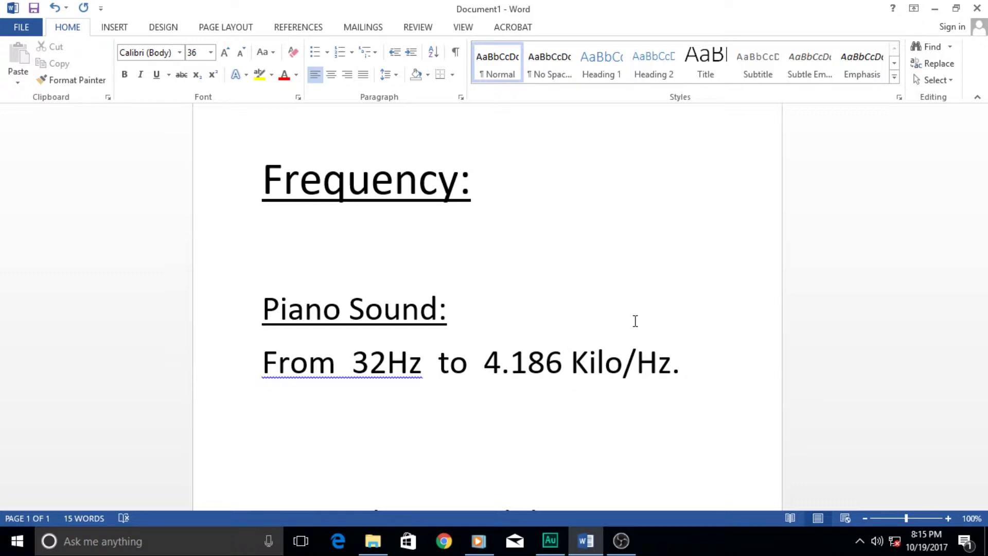
{"action": "scroll", "coordinate": [470, 421], "scroll_direction": "down", "scroll_amount": 1}
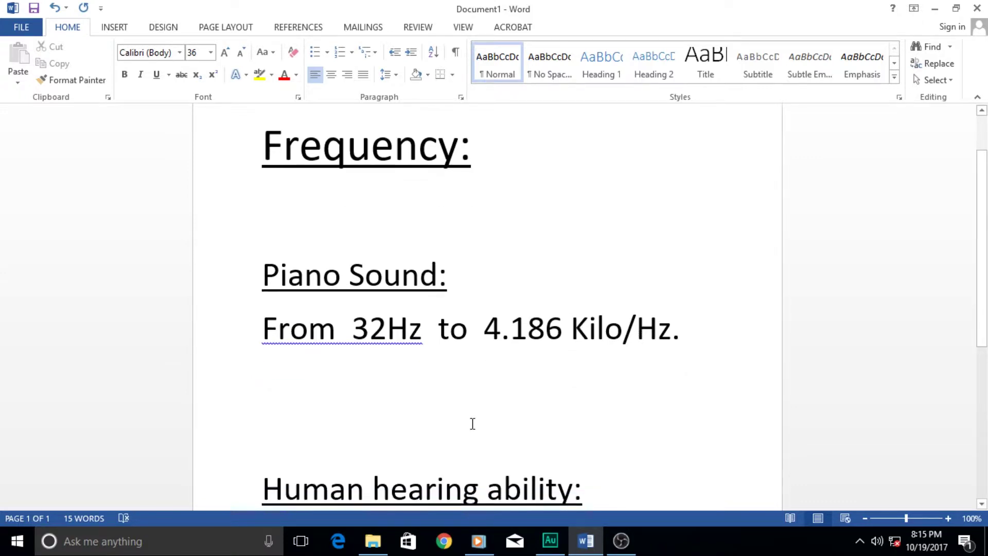
{"action": "scroll", "coordinate": [481, 417], "scroll_direction": "down", "scroll_amount": 3}
{"action": "scroll", "coordinate": [483, 412], "scroll_direction": "down", "scroll_amount": 3}
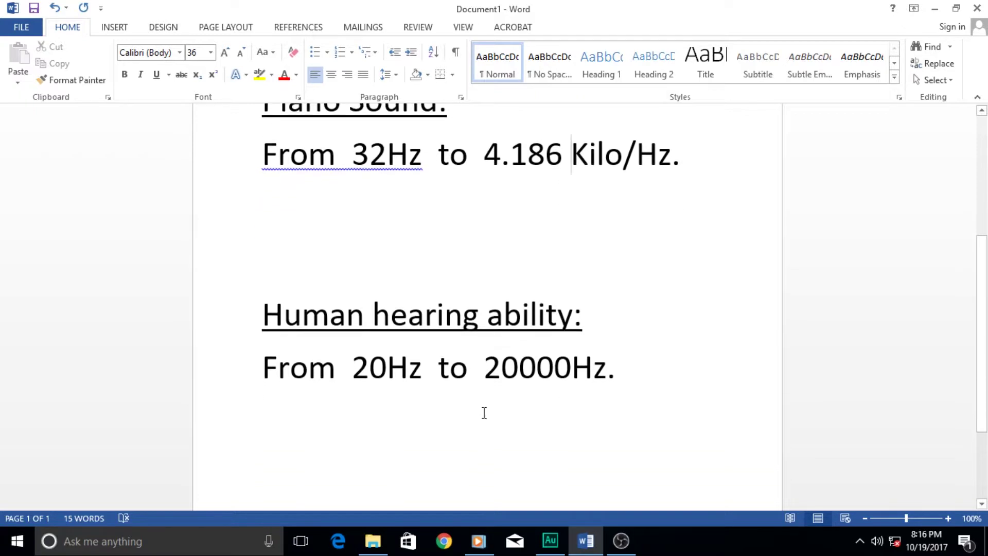
{"action": "left_click_drag", "start_coordinate": [352, 335], "coordinate": [421, 335]}
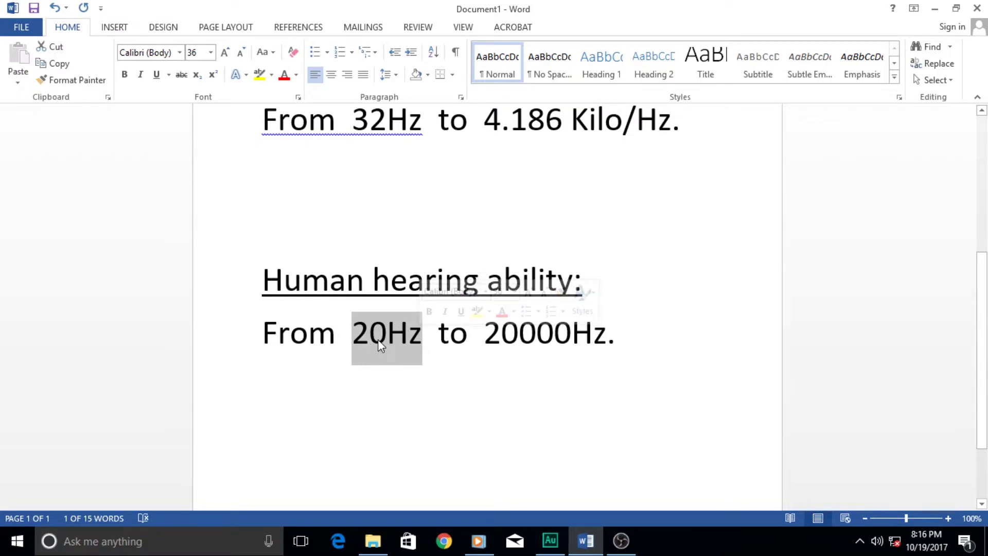
{"action": "left_click", "coordinate": [519, 334]}
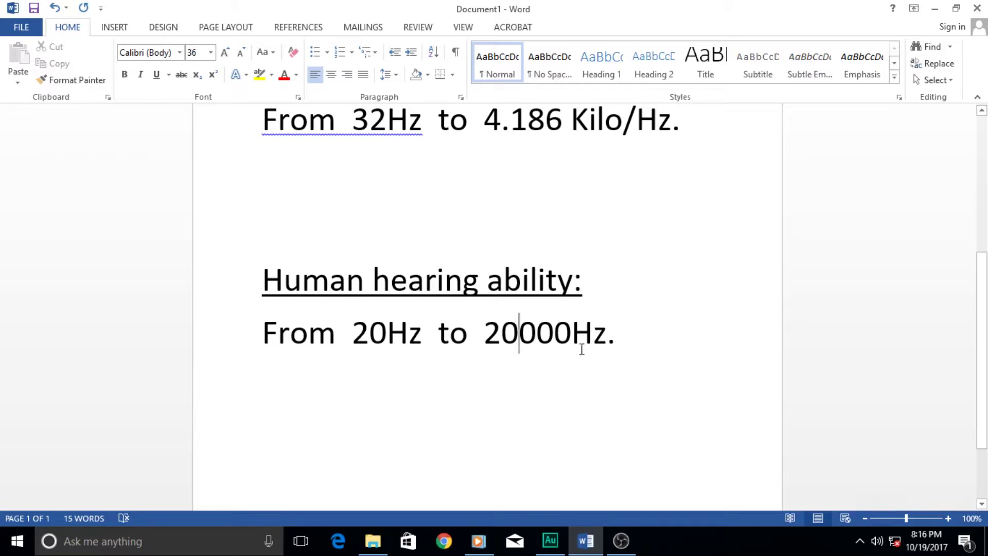
{"action": "left_click", "coordinate": [490, 337]}
{"action": "left_click_drag", "start_coordinate": [490, 336], "coordinate": [617, 384]}
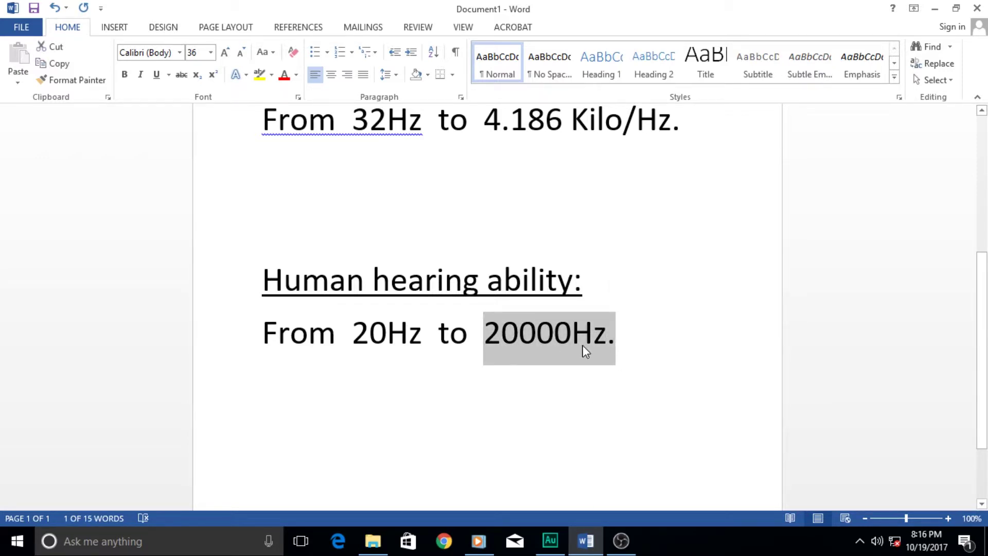
{"action": "left_click", "coordinate": [637, 324]}
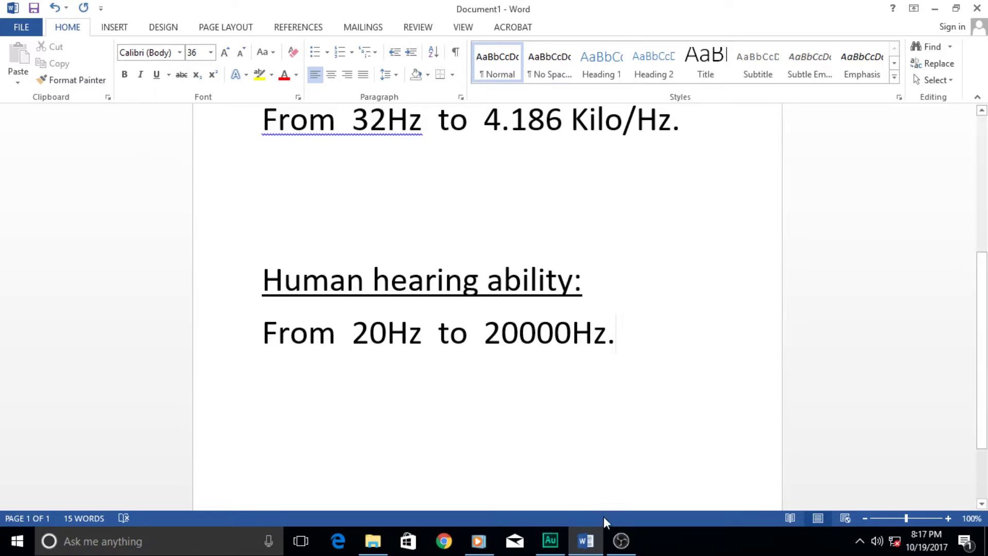
{"action": "left_click", "coordinate": [586, 543]}
{"action": "left_click", "coordinate": [550, 540]}
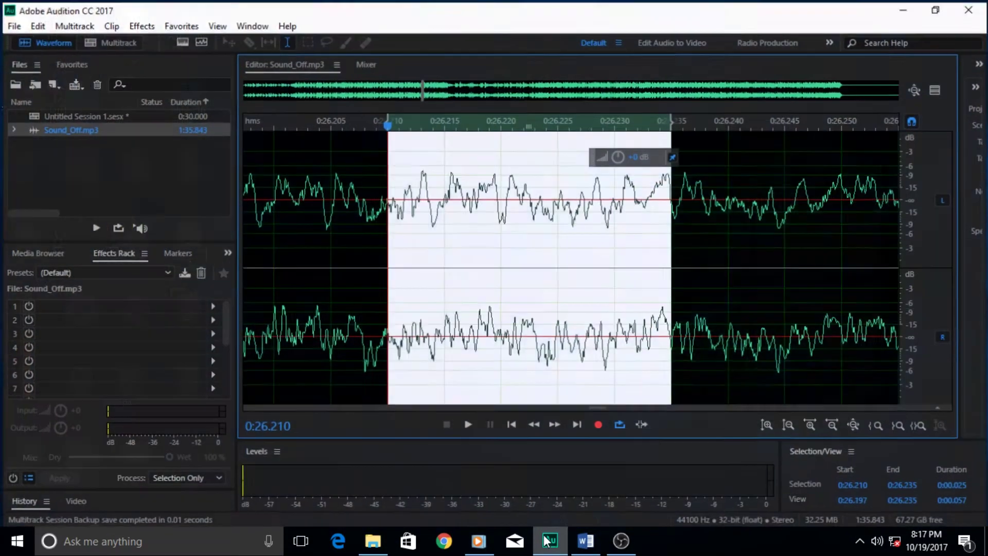
{"action": "left_click", "coordinate": [140, 24]}
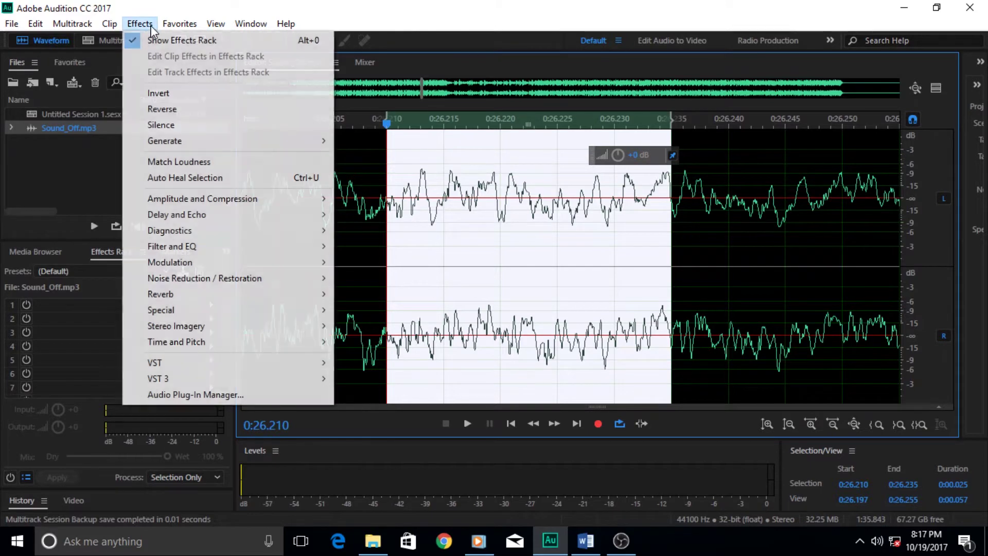
{"action": "mouse_move", "coordinate": [243, 245]}
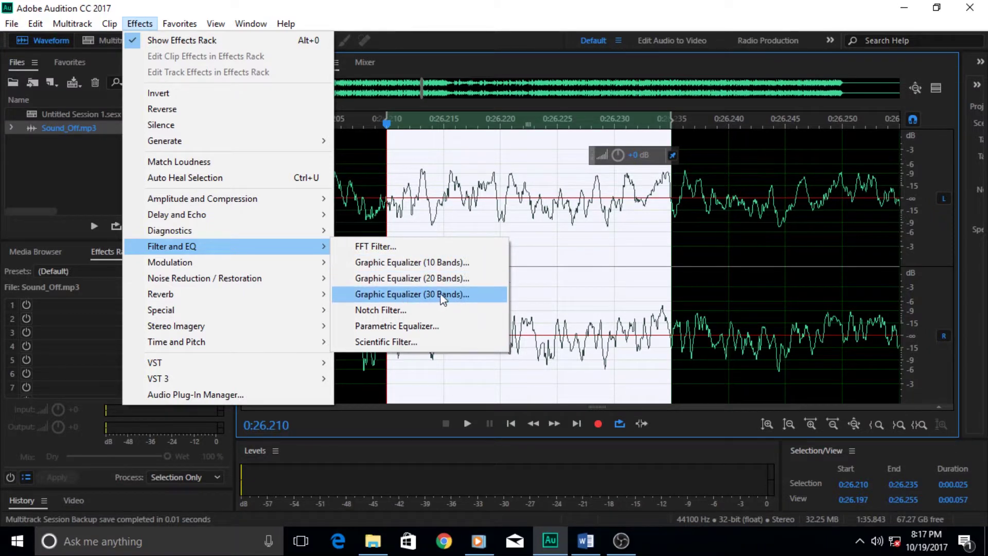
{"action": "left_click", "coordinate": [404, 262]}
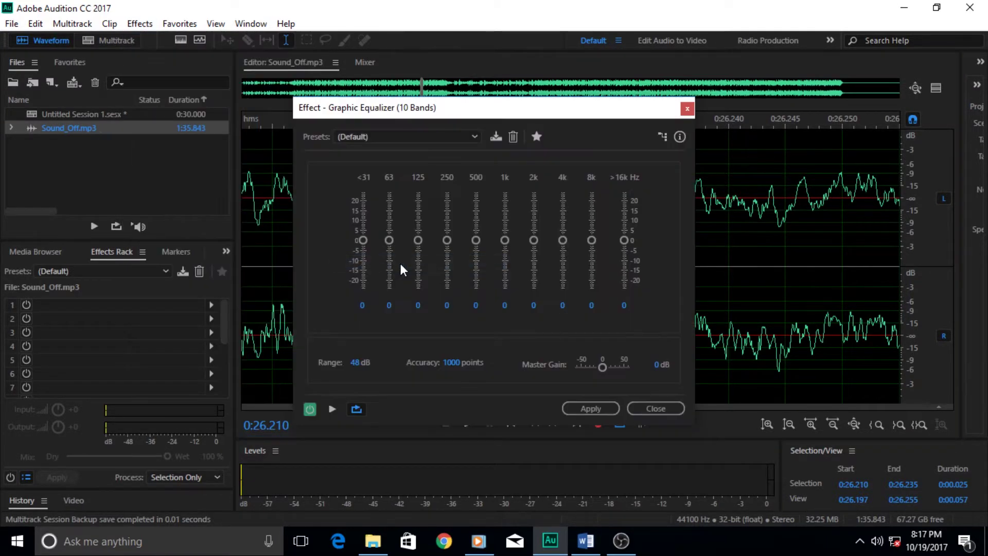
{"action": "left_click", "coordinate": [641, 408]}
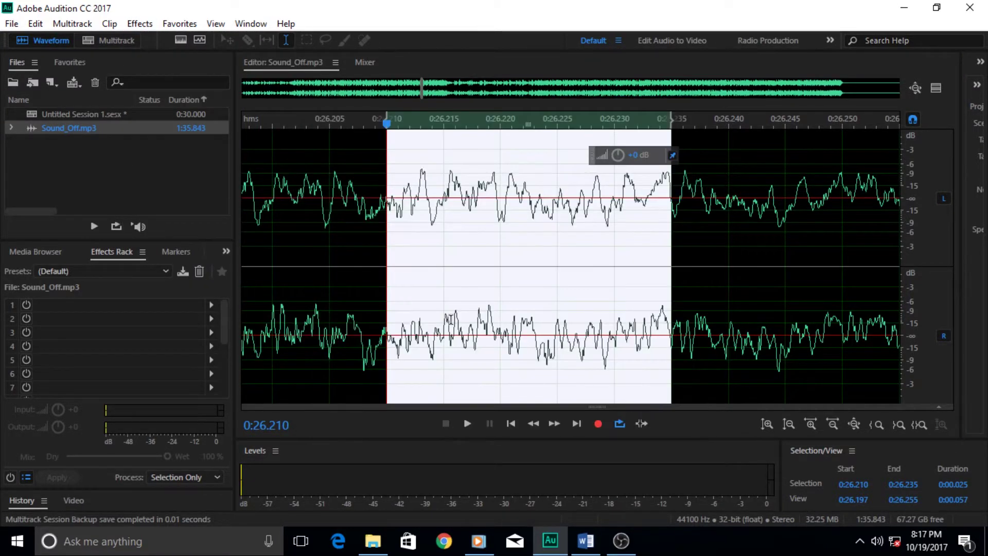
Step: Open the 30-band Graphic Equalizer for the selected audio and raise the 2k Hz band
{"action": "left_click", "coordinate": [139, 23]}
{"action": "mouse_move", "coordinate": [308, 246]}
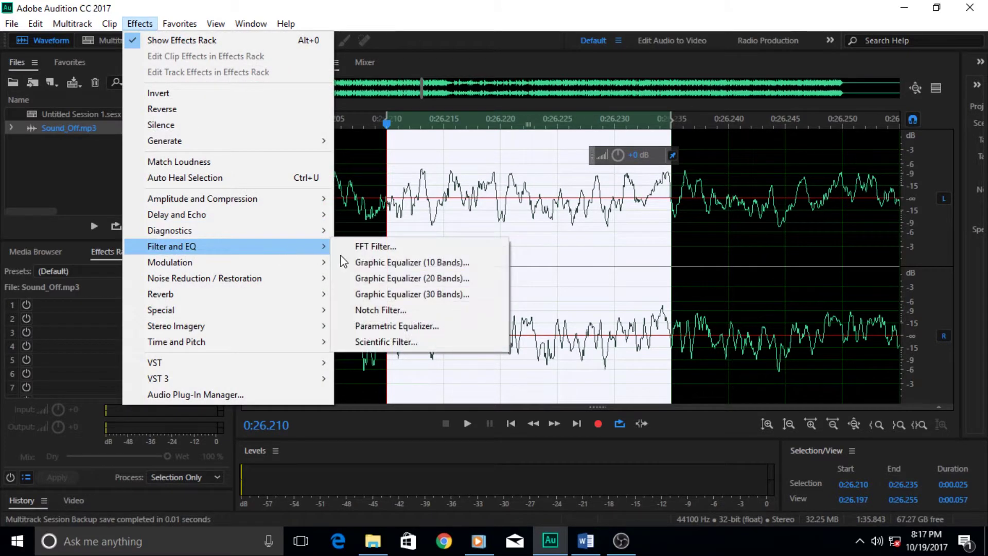
{"action": "left_click", "coordinate": [348, 294]}
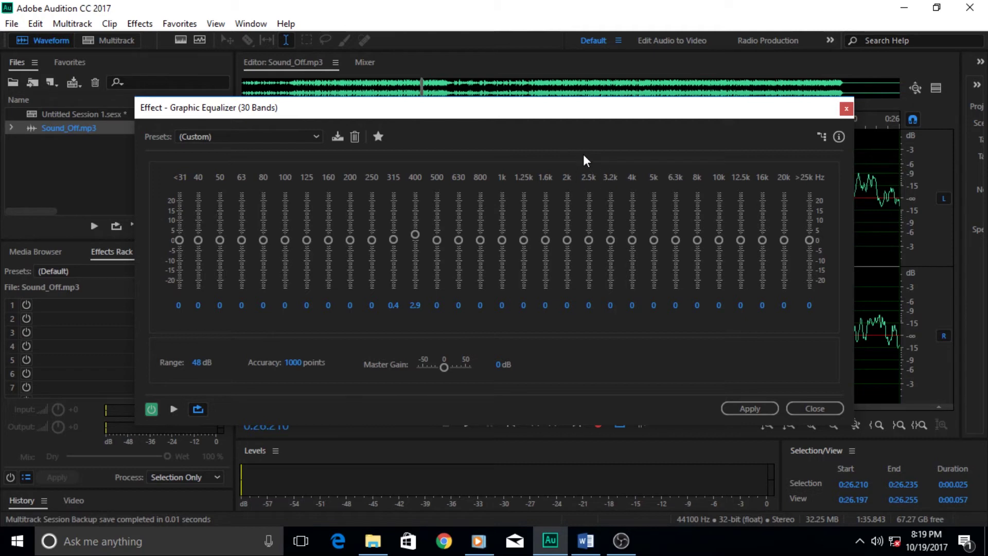
{"action": "mouse_move", "coordinate": [569, 240]}
{"action": "left_mouse_down"}
{"action": "mouse_move", "coordinate": [572, 212]}
{"action": "mouse_move", "coordinate": [566, 233]}
{"action": "mouse_move", "coordinate": [573, 223]}
{"action": "left_mouse_up"}
Step: Switch to Word and review the frequency notes from the human hearing range back to the "Frequency" heading
{"action": "left_click", "coordinate": [587, 543]}
{"action": "scroll", "coordinate": [564, 375], "scroll_direction": "up", "scroll_amount": 3}
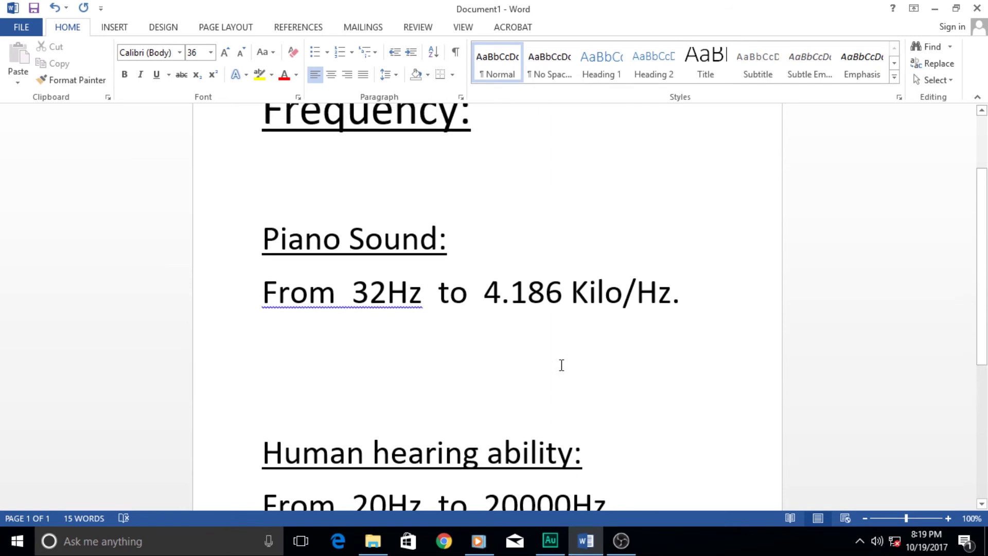
{"action": "scroll", "coordinate": [562, 365], "scroll_direction": "up", "scroll_amount": 2}
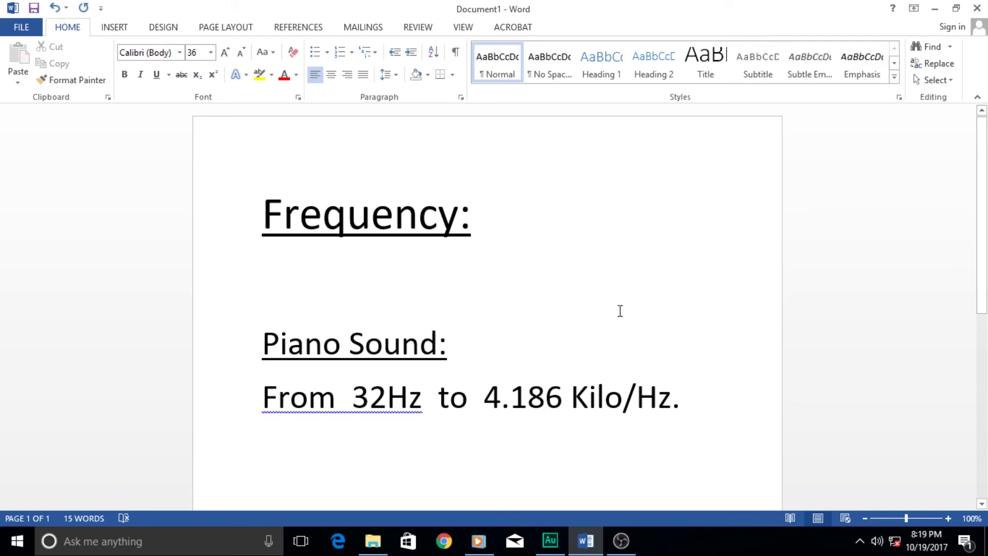
Step: Minimise the Word and Audition windows to reveal the desktop, and open the desktop's context menu
{"action": "left_click", "coordinate": [586, 551]}
{"action": "left_click", "coordinate": [551, 543]}
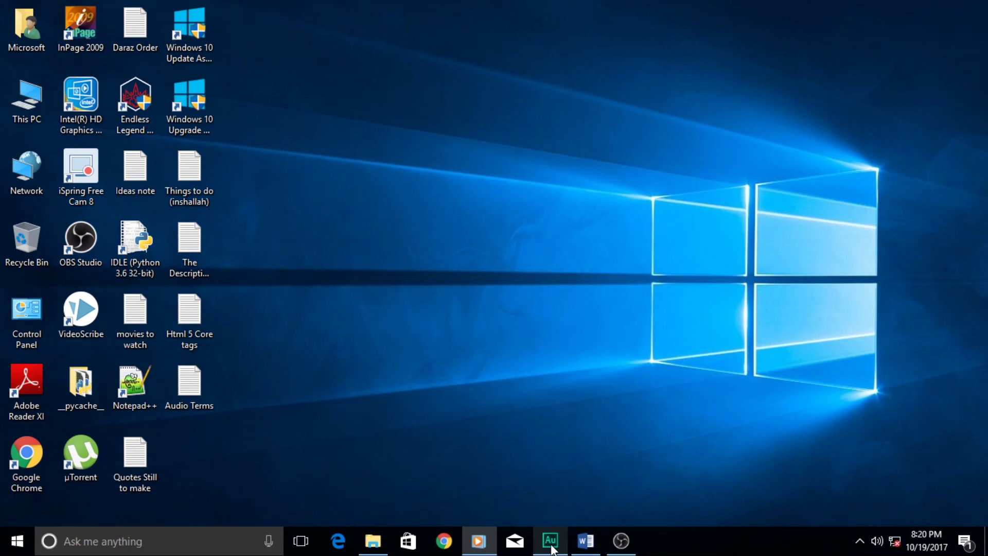
{"action": "right_click", "coordinate": [453, 182]}
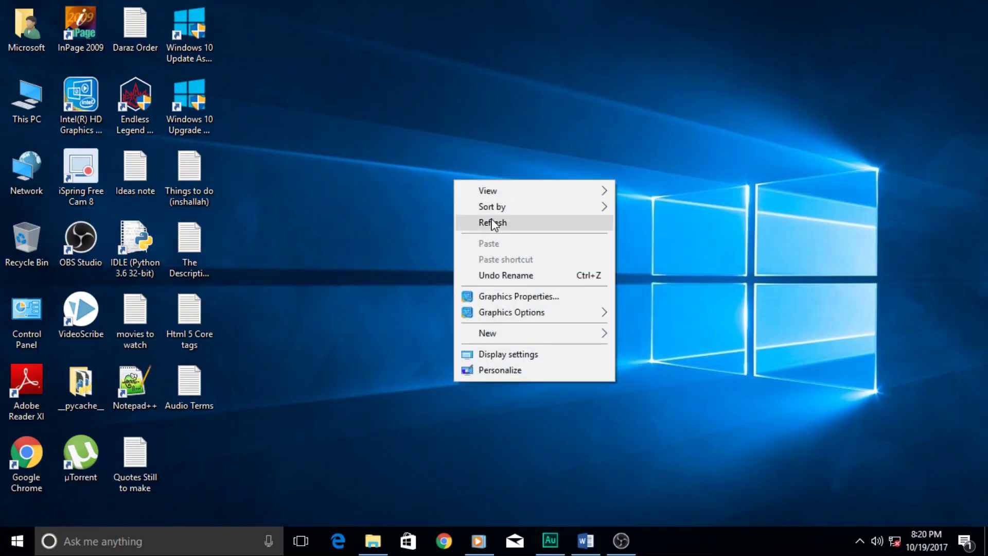